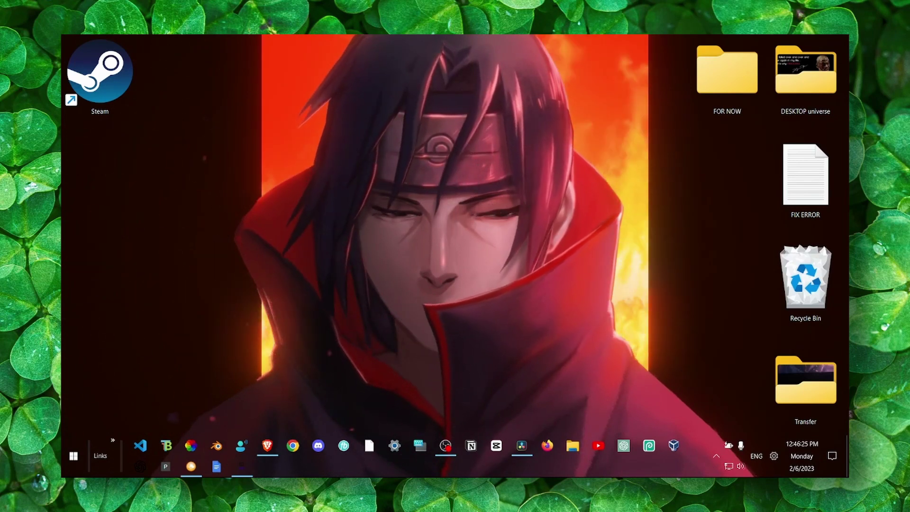
Step: Open the Steam shortcut's Properties to its Compatibility tab, then close it
click(414, 264)
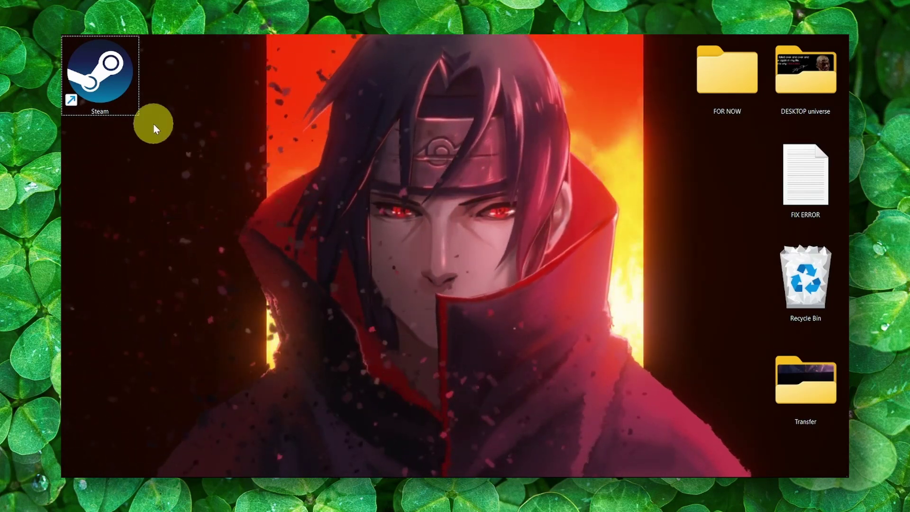
double_click(114, 90)
right_click(115, 91)
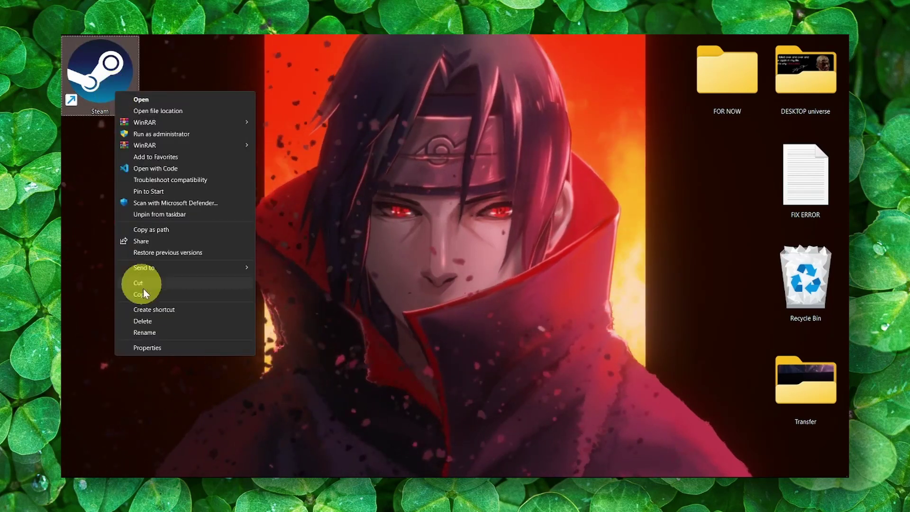
click(168, 344)
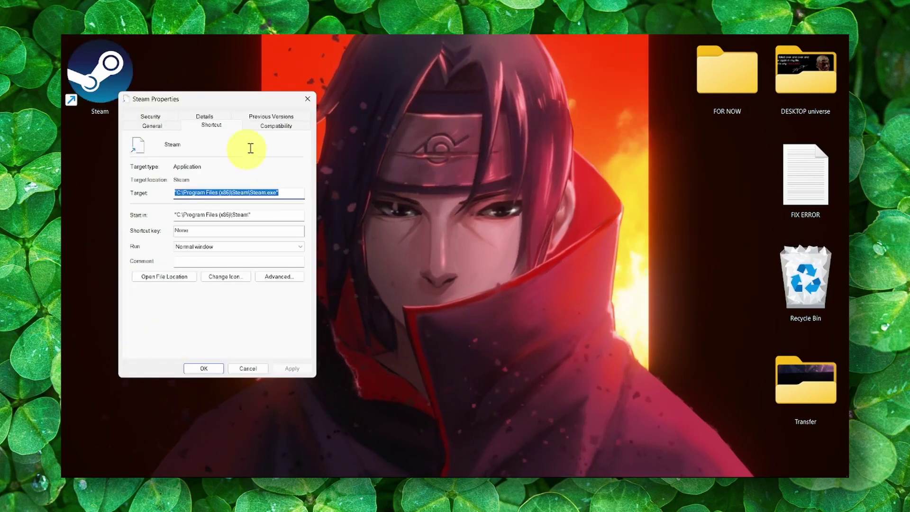
click(263, 127)
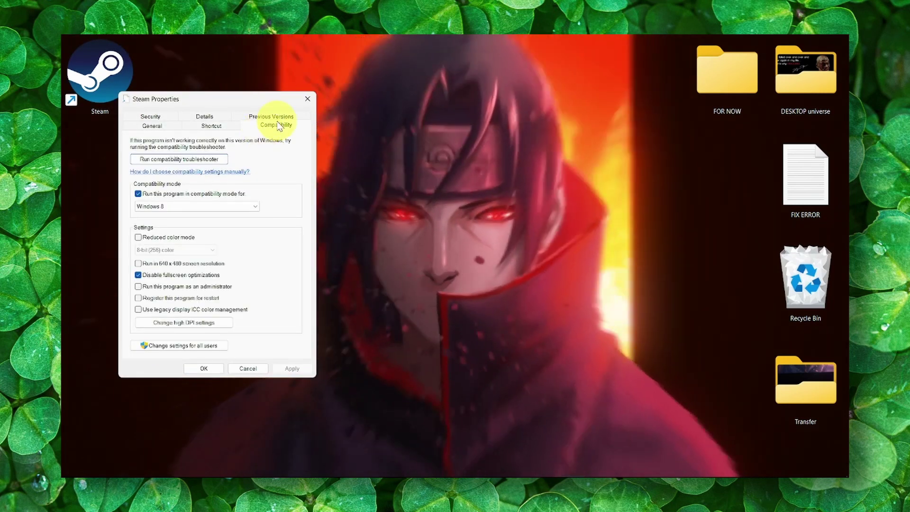
click(308, 98)
Step: Reopen Steam's compatibility options, tick 'Run this program as an administrator', and apply
right_click(122, 84)
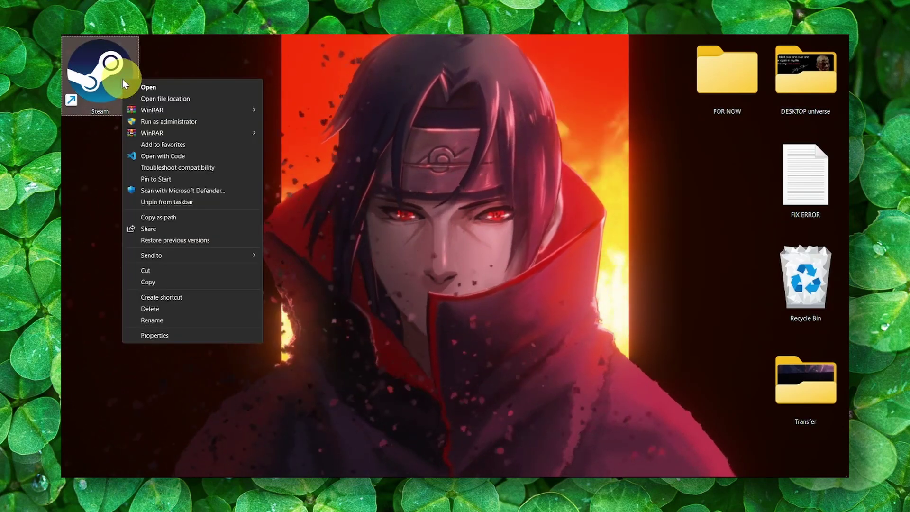
click(172, 332)
click(282, 115)
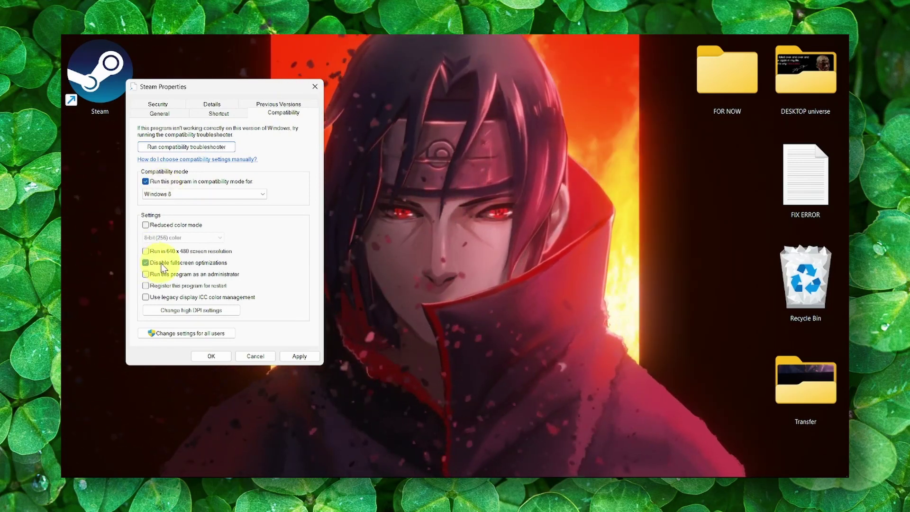
click(145, 274)
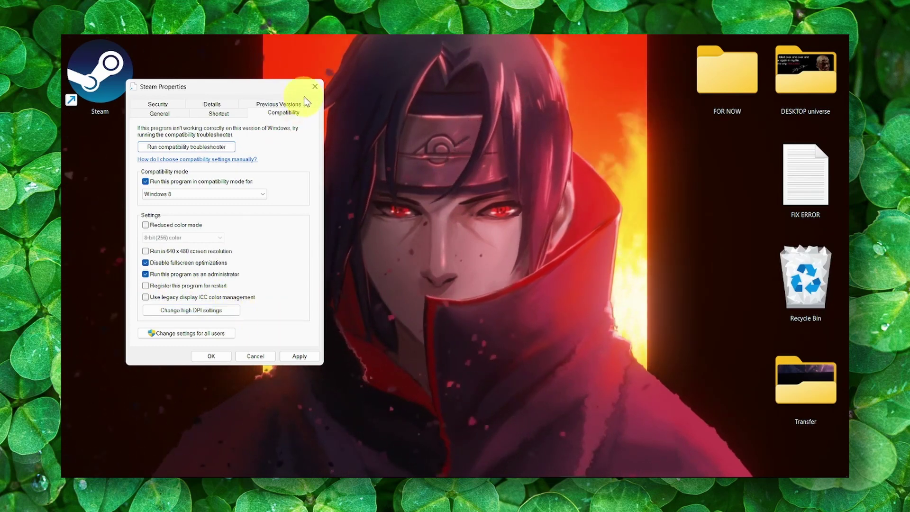
click(225, 357)
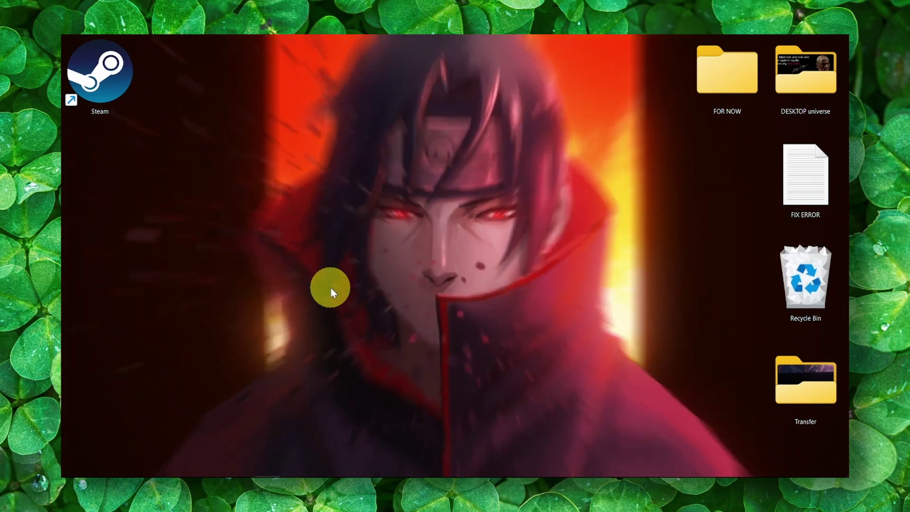
Step: Search Windows for 'graphics settings'
key(super)
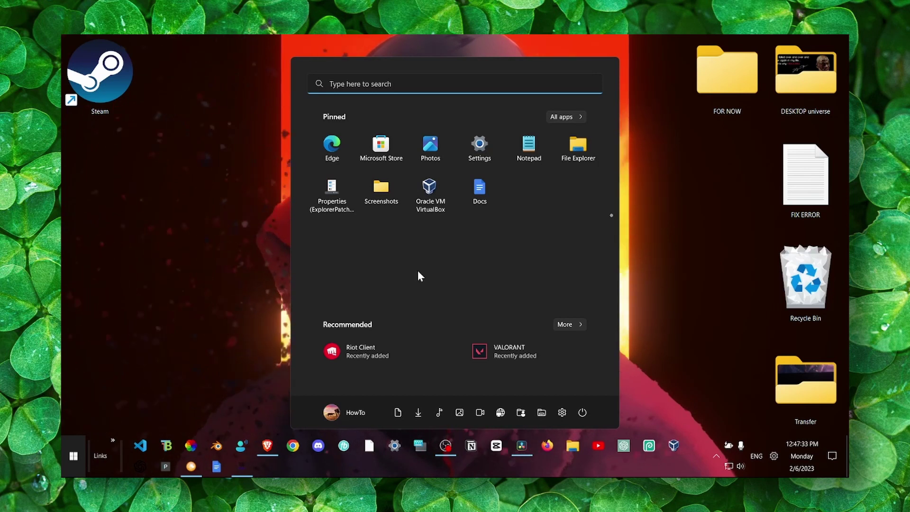
click(645, 274)
key(super+s)
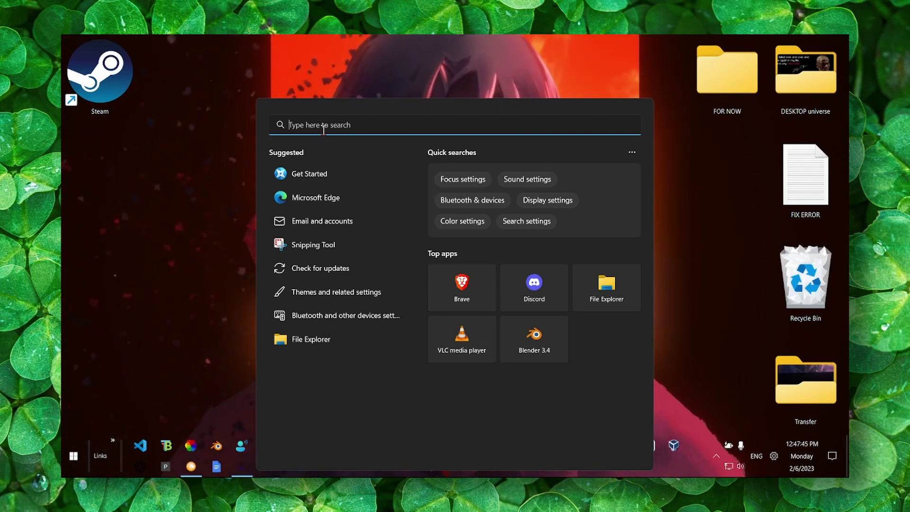
text(graphics settings)
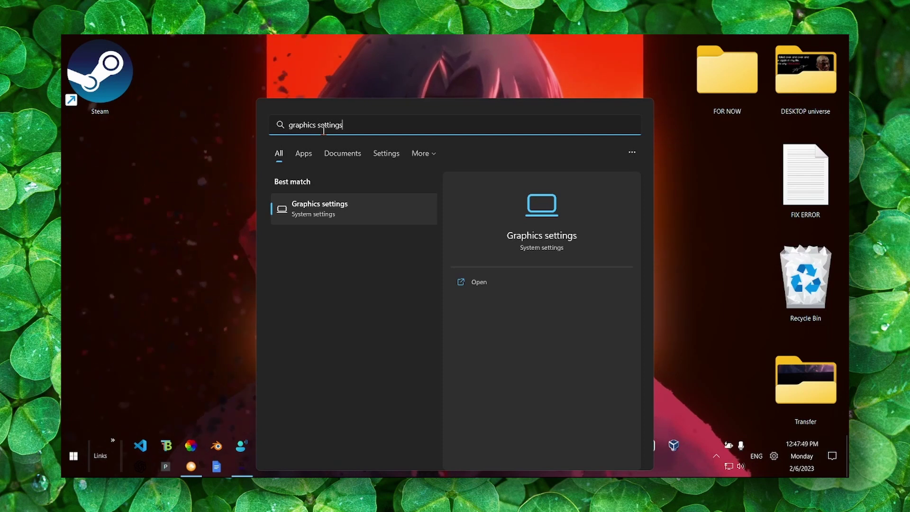
Step: Open the Graphics settings page and look through its app list
click(315, 201)
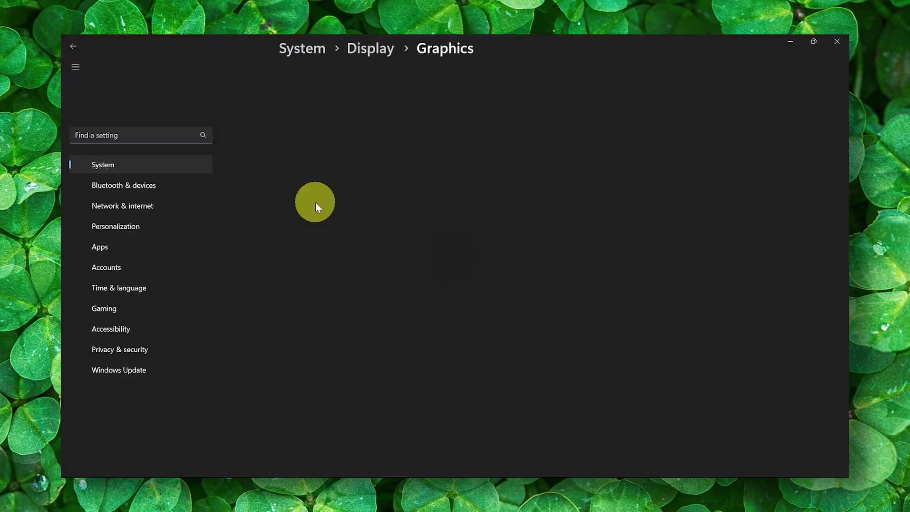
scroll(326, 197, down, 1)
scroll(326, 203, down, 5)
scroll(349, 188, up, 2)
scroll(356, 174, up, 4)
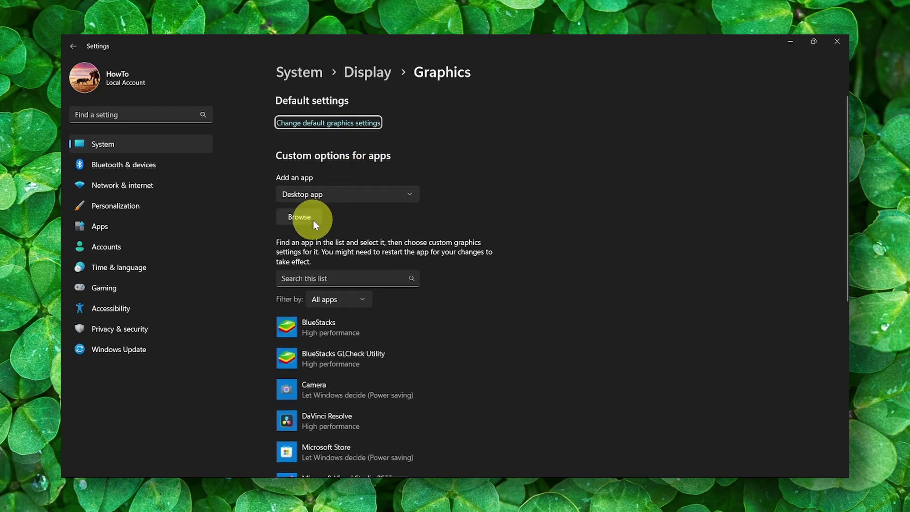
scroll(308, 217, down, 2)
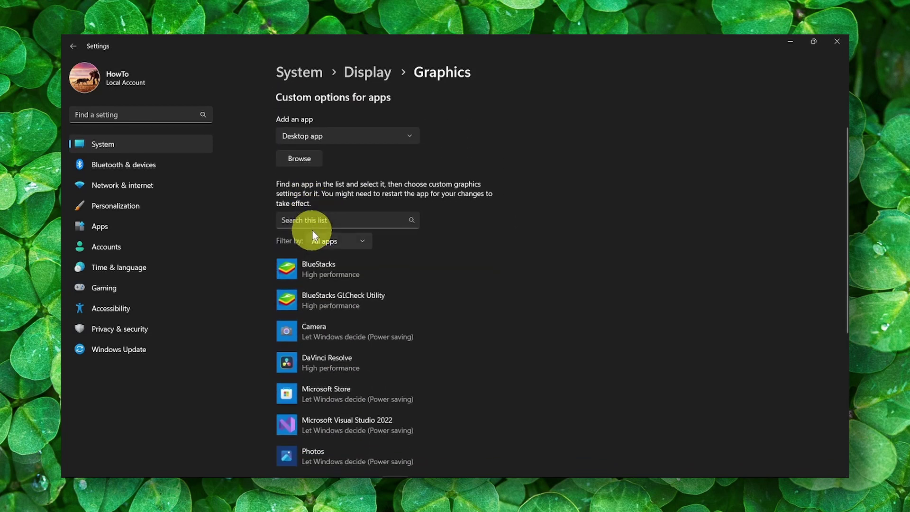
scroll(312, 230, down, 2)
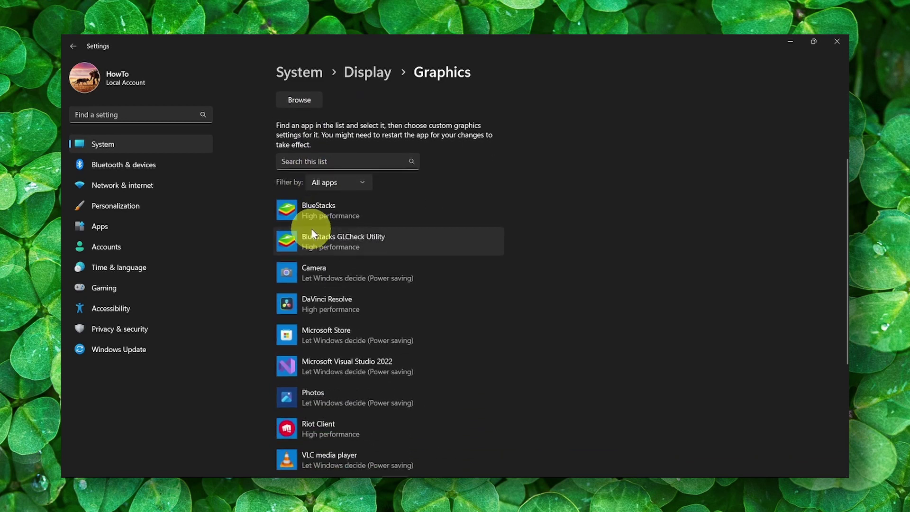
scroll(311, 229, up, 2)
Step: Add the Discord shortcut to the custom graphics settings list
click(305, 212)
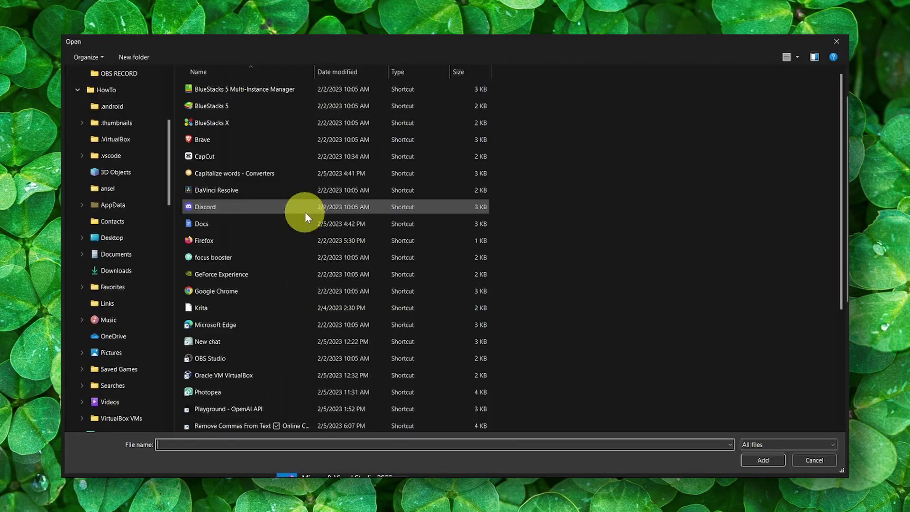
scroll(303, 211, down, 3)
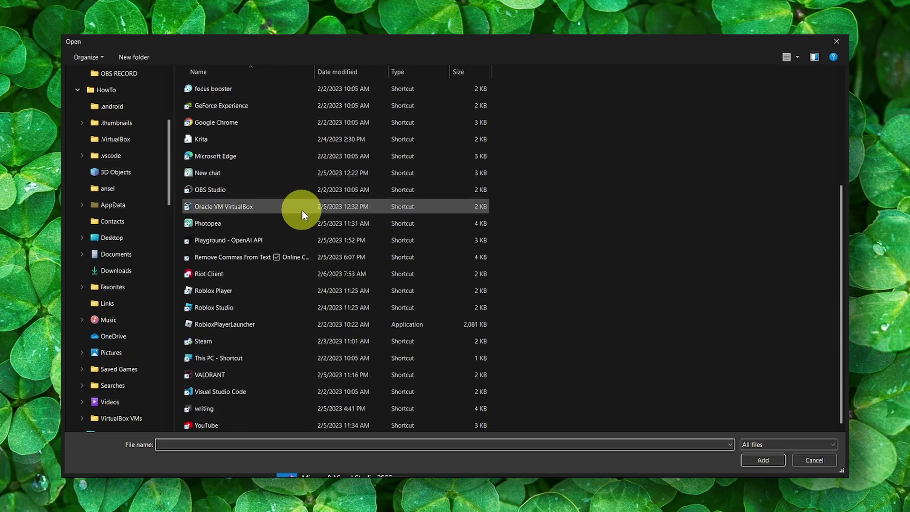
scroll(302, 209, up, 3)
click(302, 210)
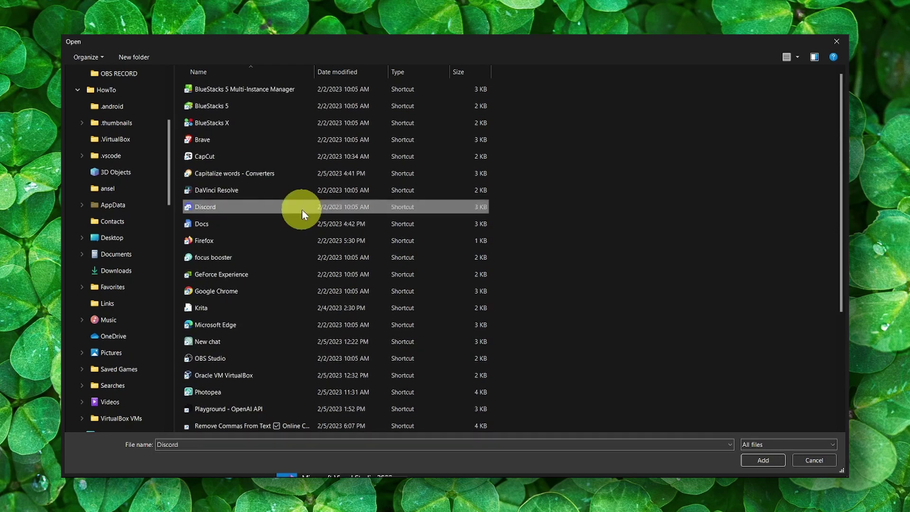
click(781, 457)
Step: Expand the Camera and BlueStacks GLCheck Utility entries in the app list
scroll(442, 294, down, 3)
click(372, 278)
click(368, 254)
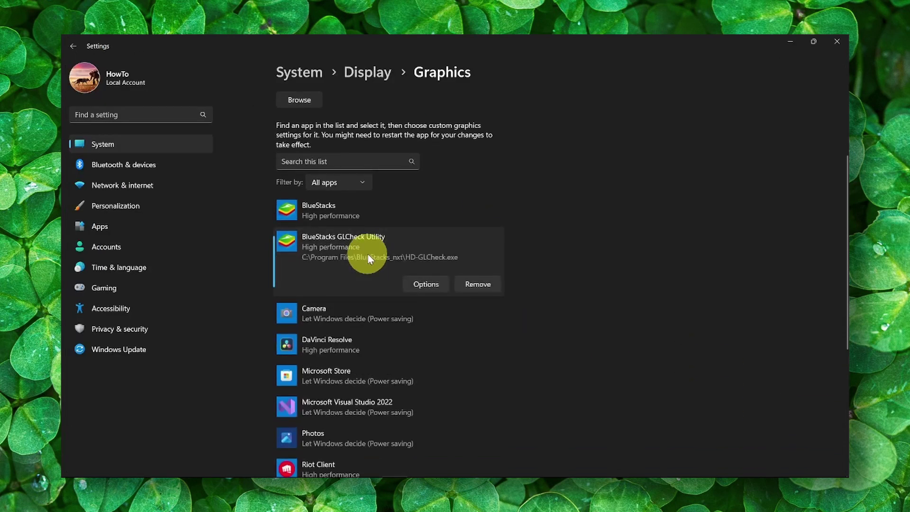
Step: Open BlueStacks GLCheck Utility's graphics options to choose High performance (NVIDIA GeForce RTX 3050)
click(422, 285)
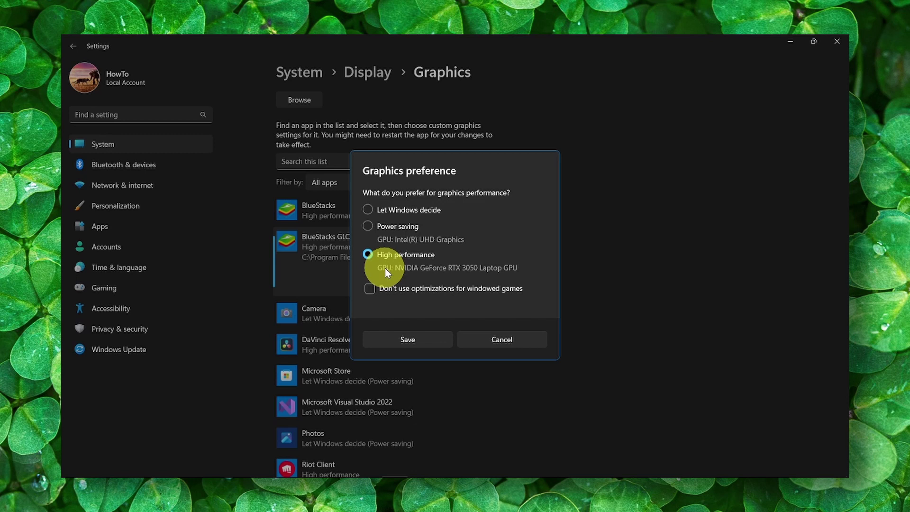
Step: Save the High performance preference, close Settings and launch Task Manager from the taskbar
click(408, 340)
click(837, 41)
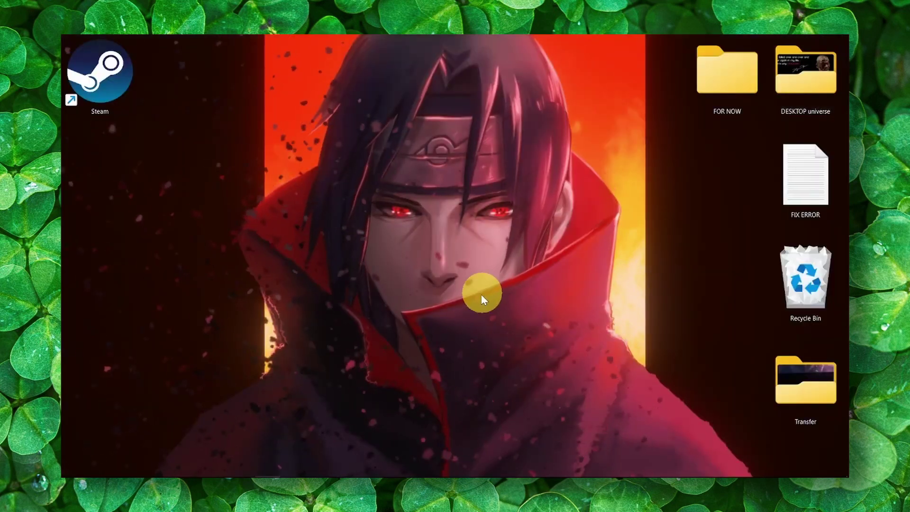
right_click(493, 467)
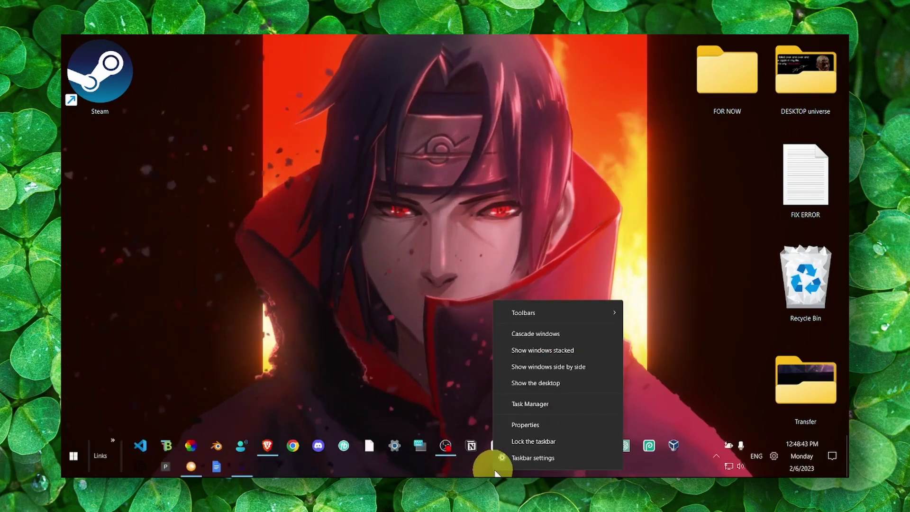
click(527, 402)
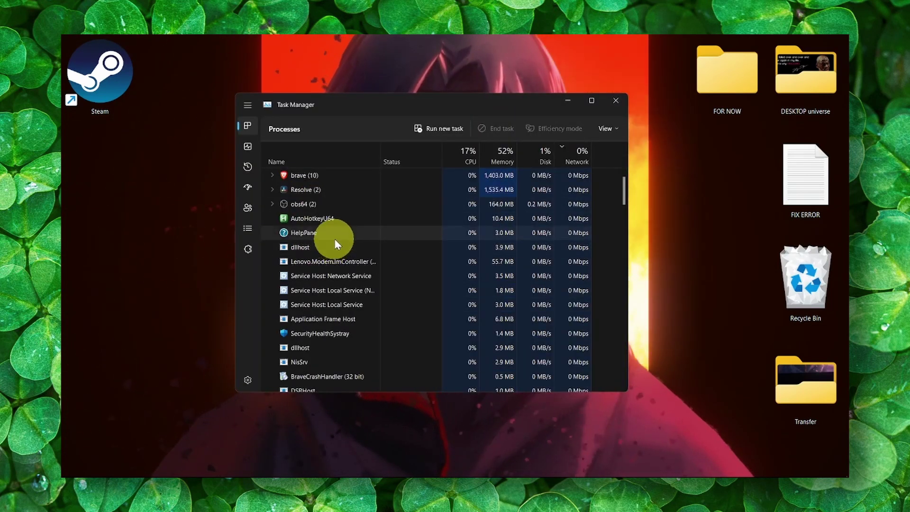
Step: Browse the Processes list, select OBS Studio, then close Task Manager
scroll(334, 239, down, 2)
scroll(334, 237, down, 2)
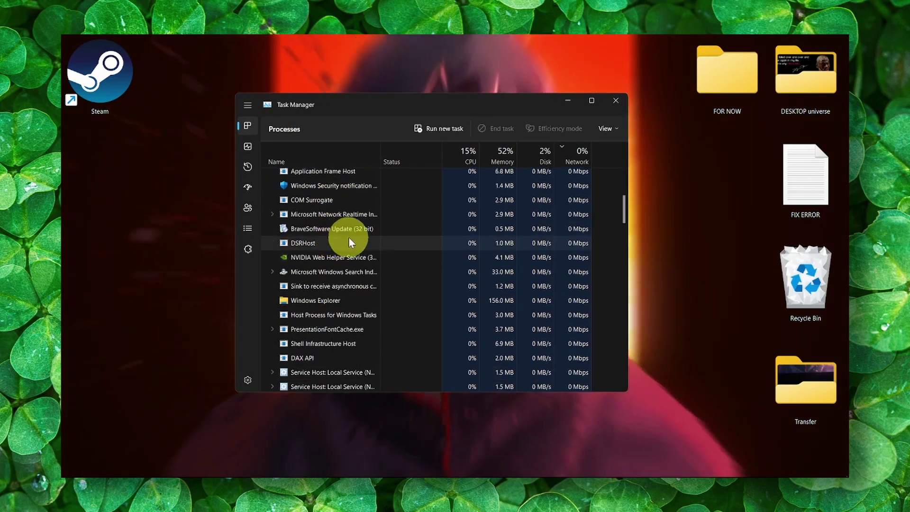
scroll(395, 268, up, 5)
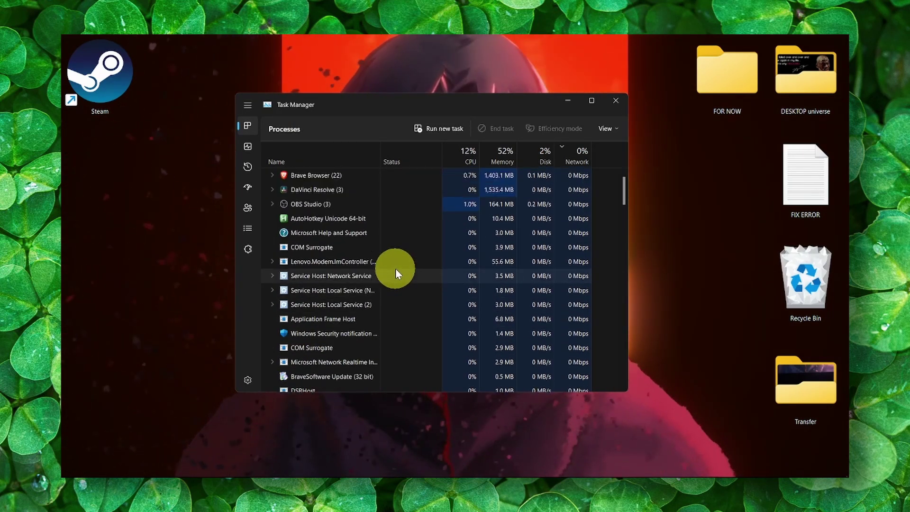
click(334, 201)
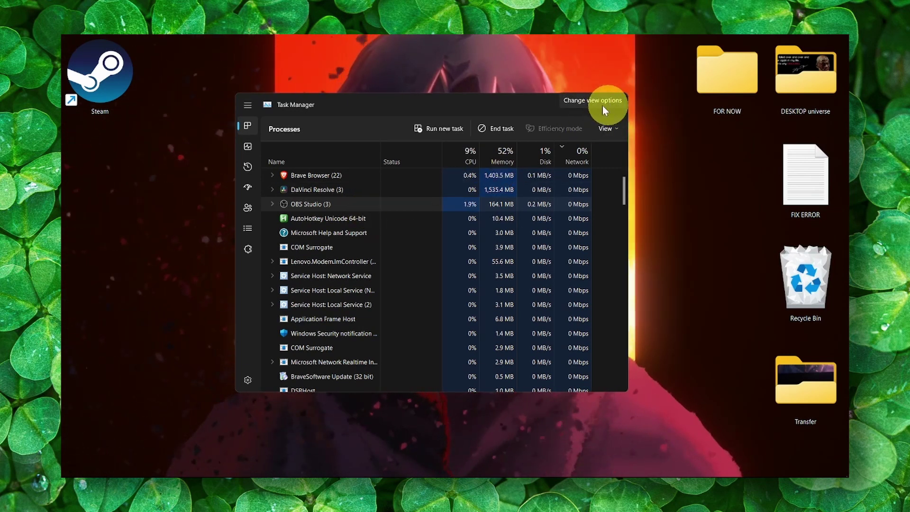
drag(536, 104, 471, 113)
click(581, 108)
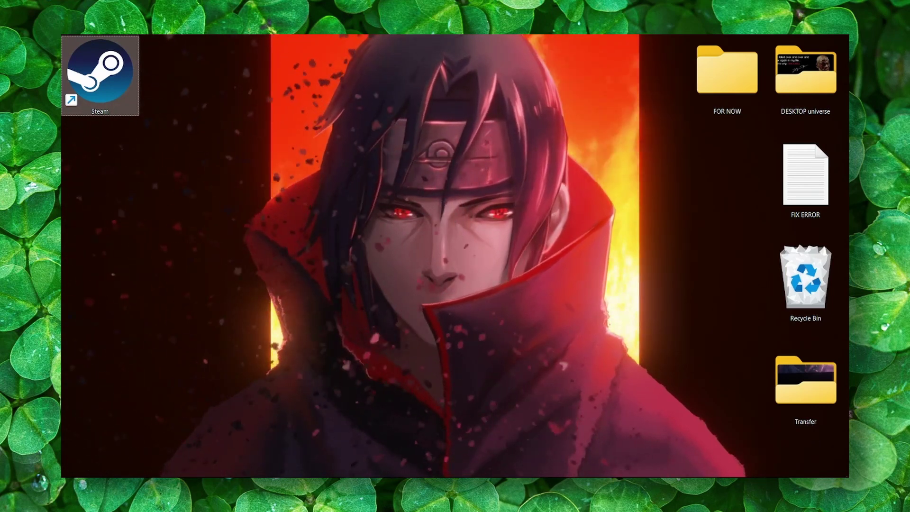
Step: Search 'windows' and open the Windows Update settings page
click(368, 287)
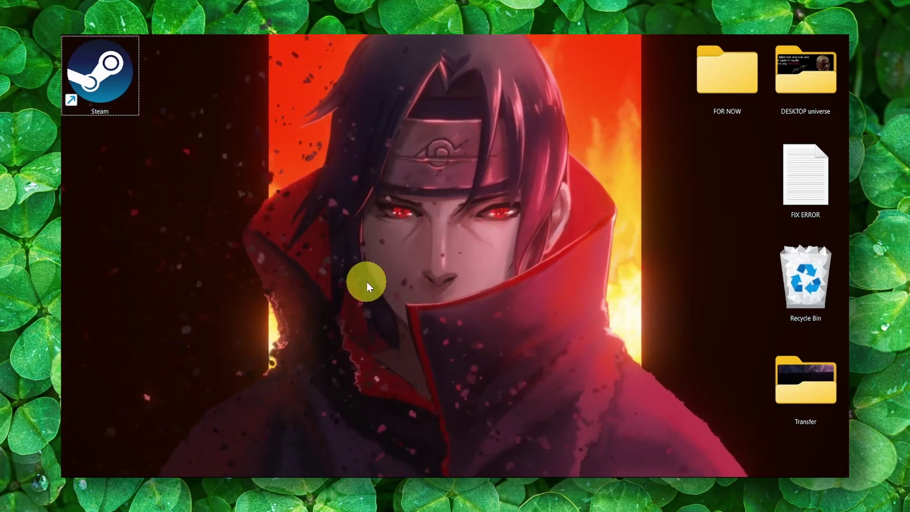
key(super+s)
text(windows)
click(344, 210)
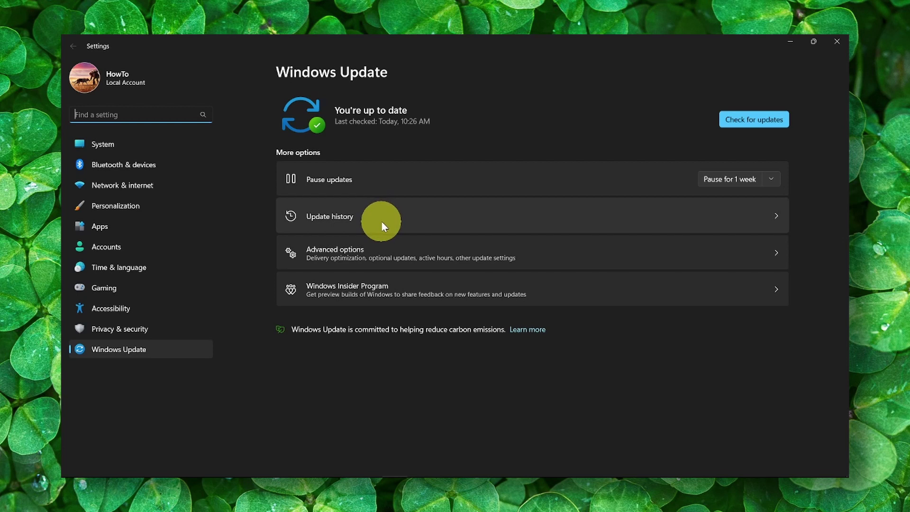
Step: Under Advanced options > Optional updates, tick the Intel System and HP L1950 monitor driver updates
click(348, 253)
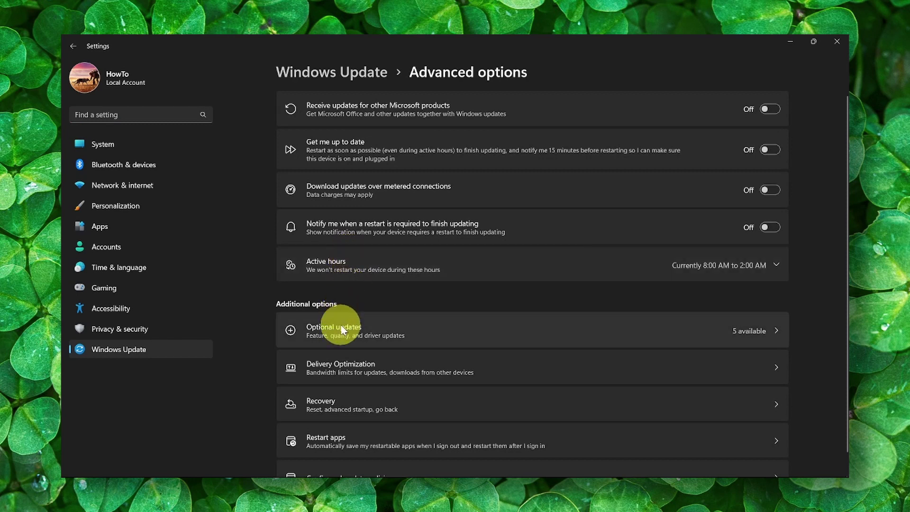
click(341, 329)
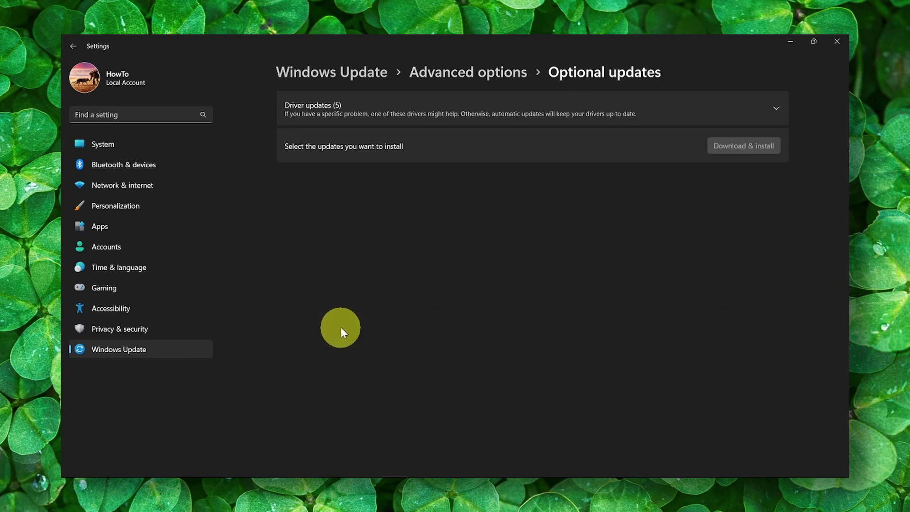
click(314, 118)
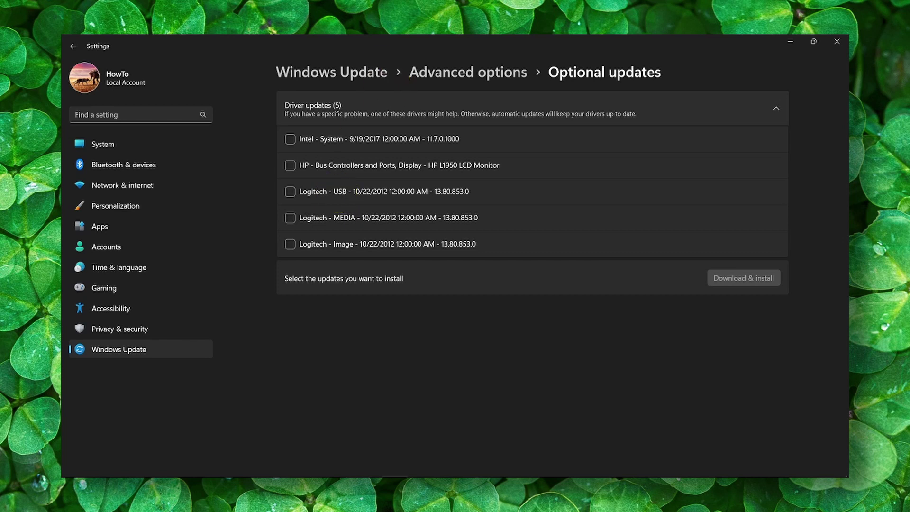
click(289, 141)
click(291, 165)
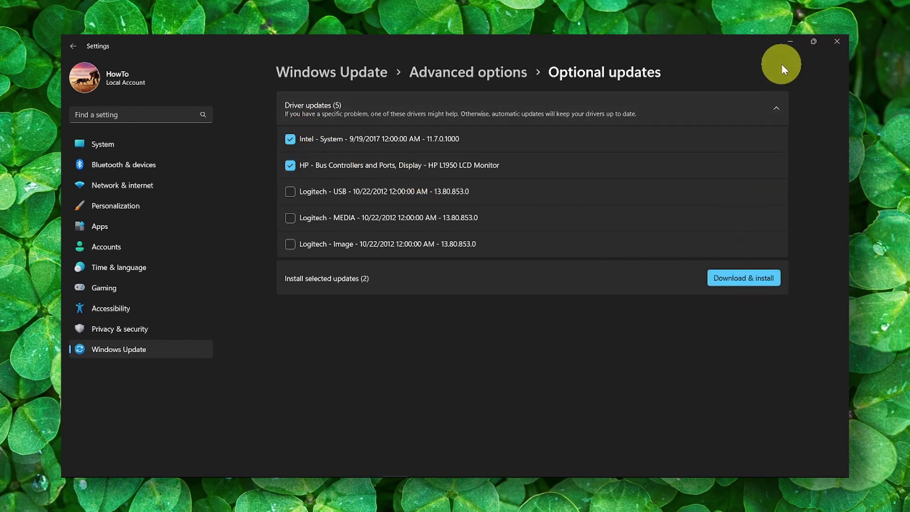
Step: Close the Settings window using its title-bar X
click(836, 42)
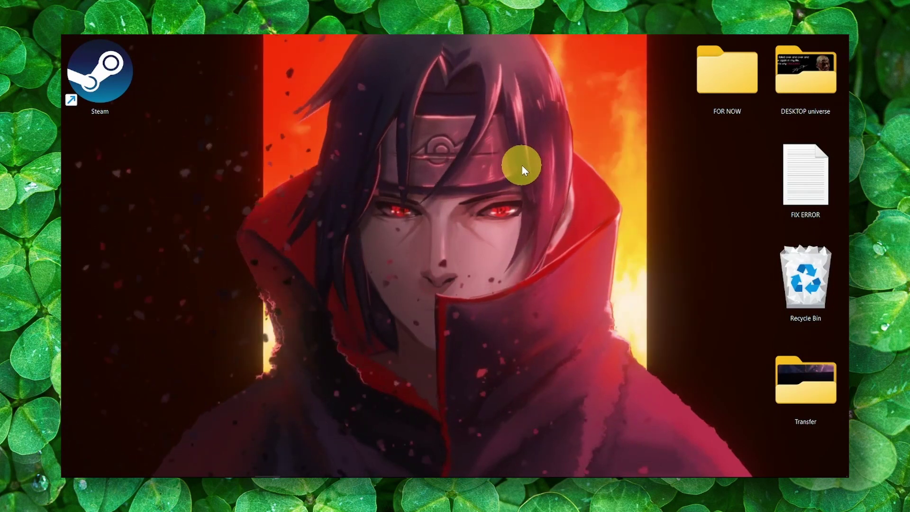